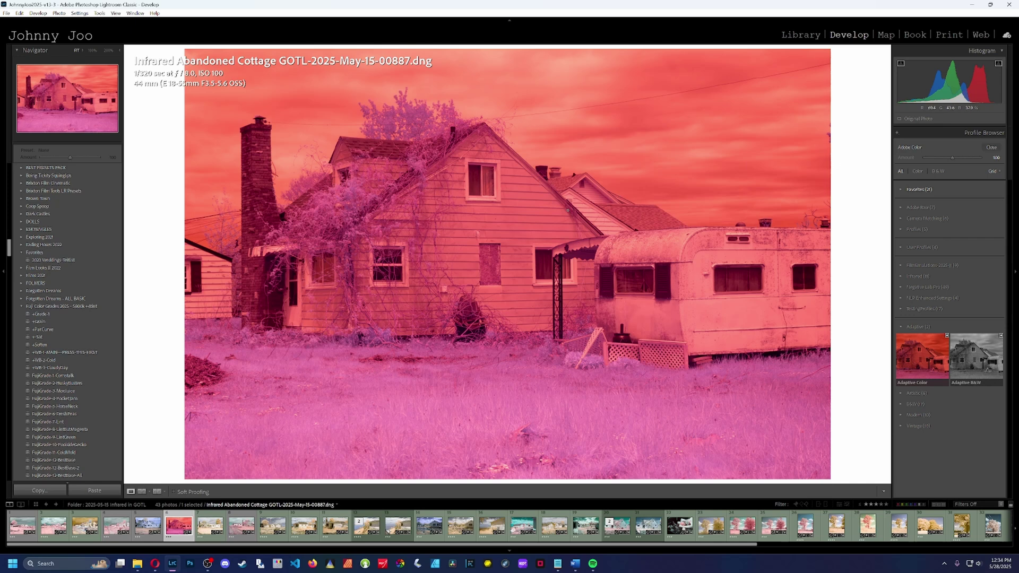
# Step: Convert the selected infrared cottage photo to DNG in the library, with a medium-size JPEG preview and embedded fast load data
pyautogui.press('Escape')
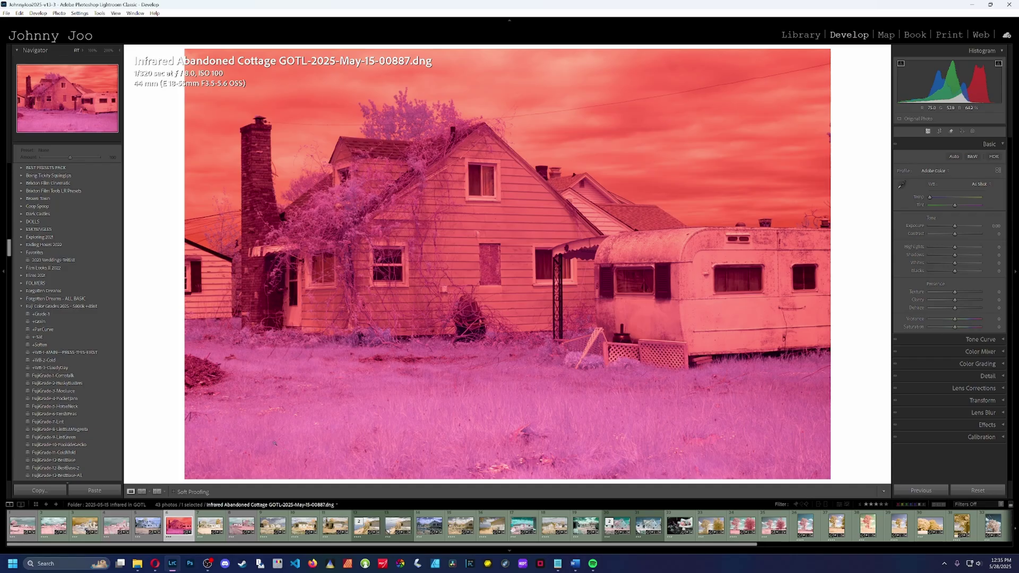
pyautogui.click(801, 36)
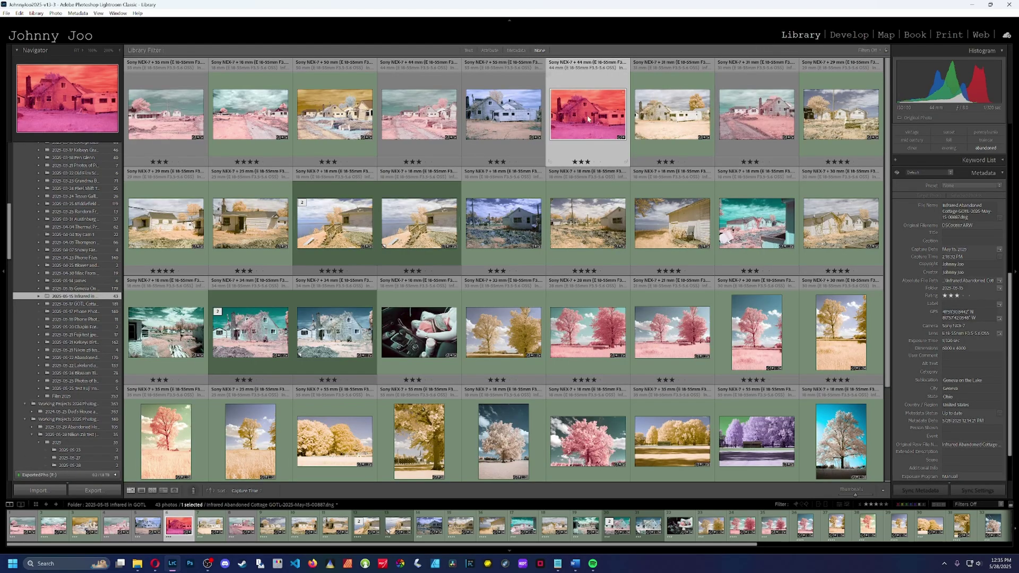
pyautogui.click(36, 14)
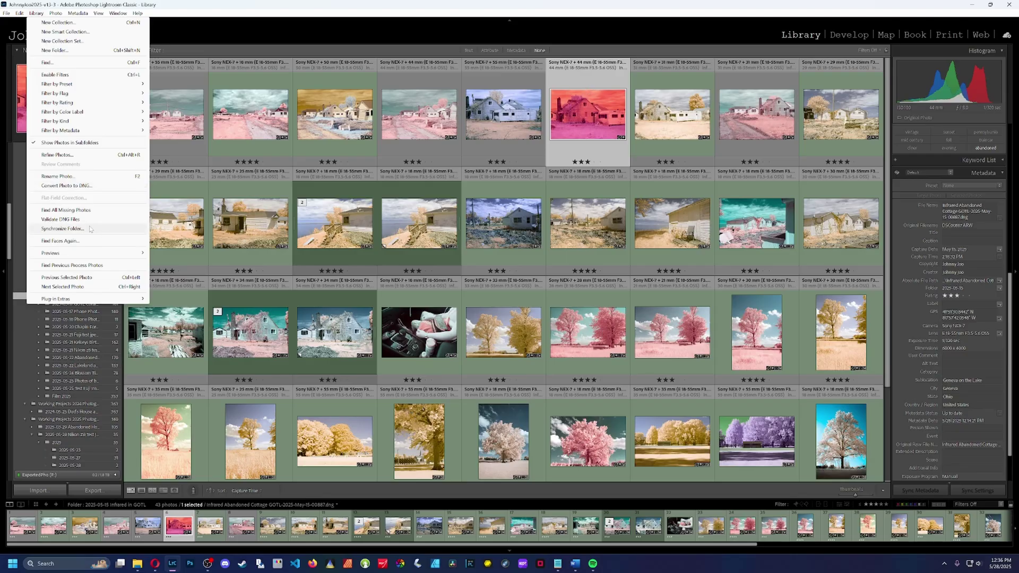
pyautogui.click(67, 186)
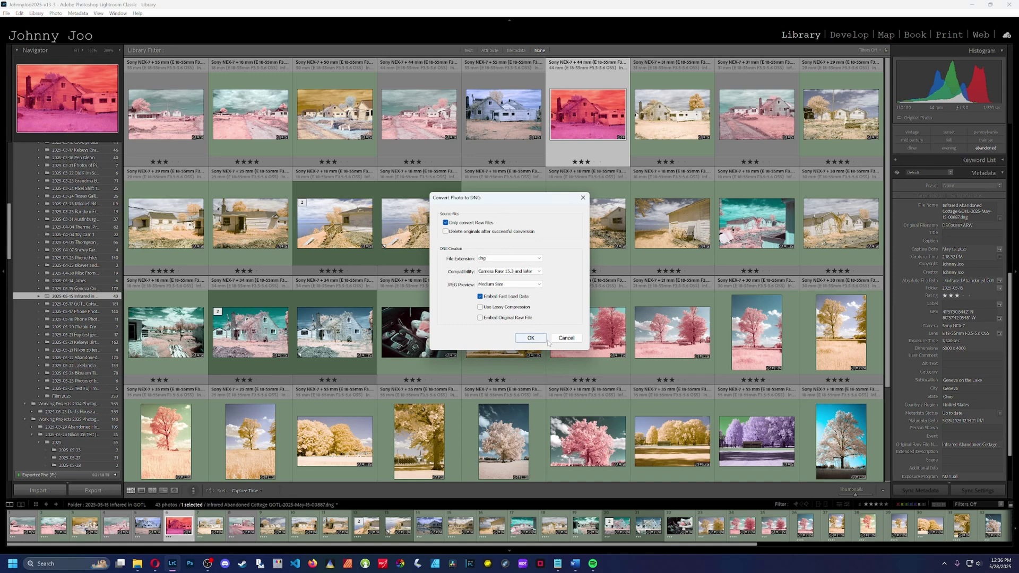
pyautogui.click(531, 338)
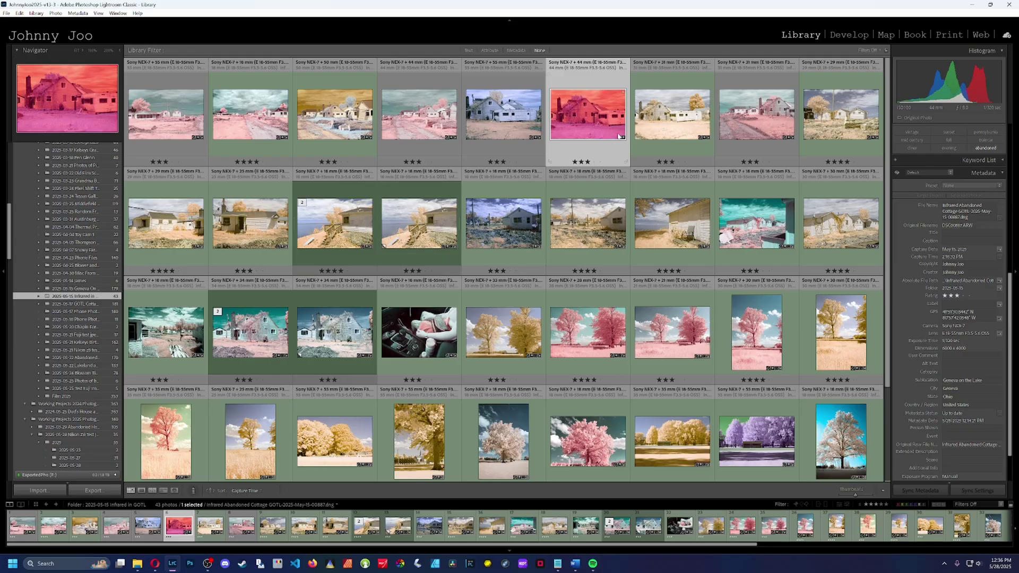
# Step: Switch to DNG Profile Editor and open the DNG image Infrared Abandoned Cottage GOTL-2025-May-15-00887
pyautogui.click(1009, 4)
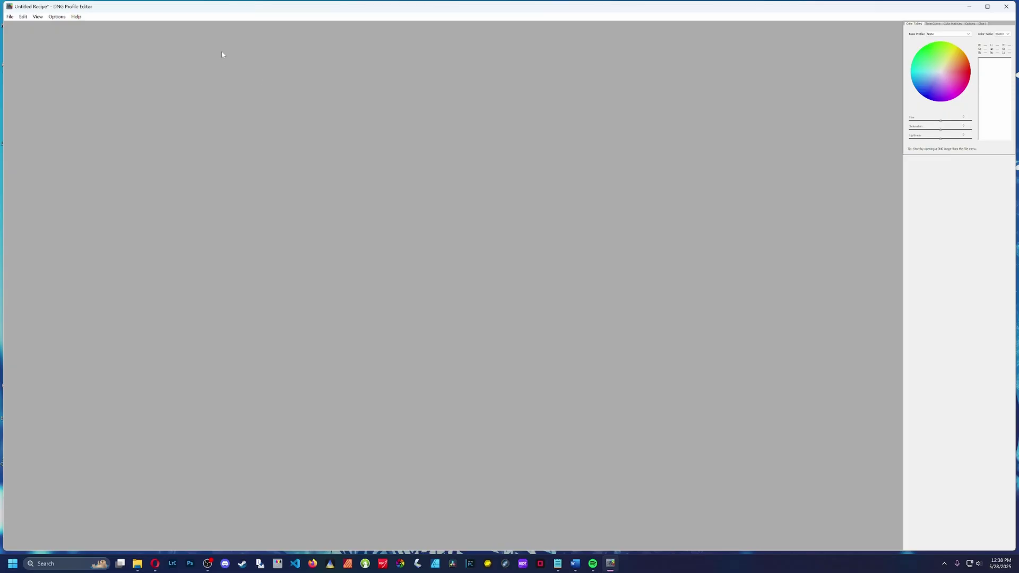
pyautogui.click(10, 17)
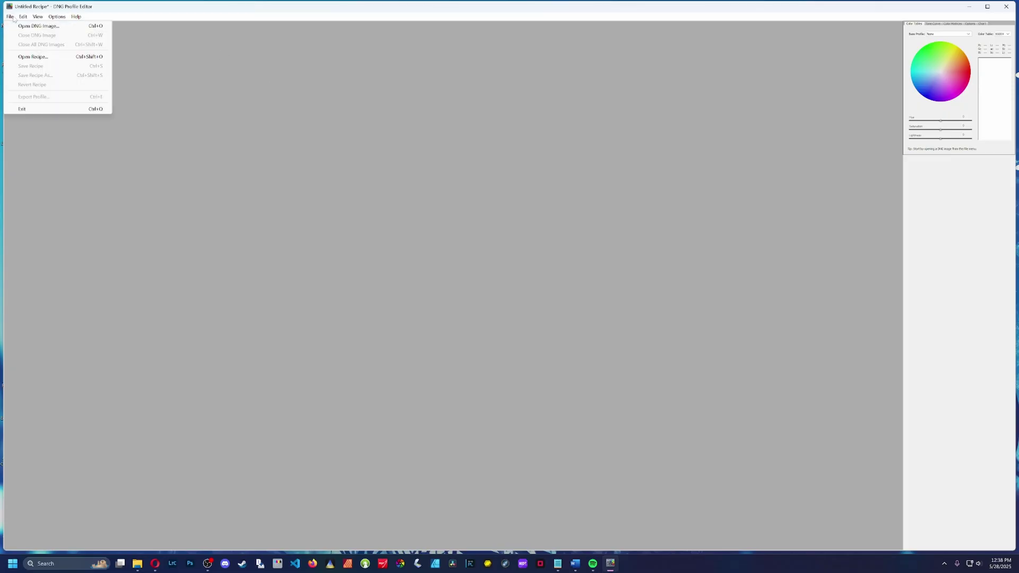
pyautogui.click(17, 26)
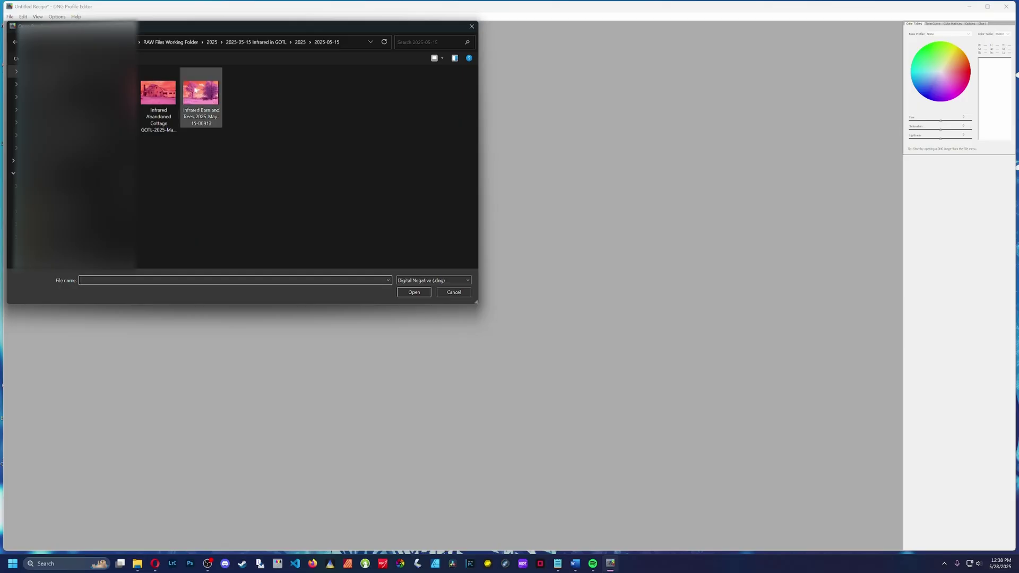
pyautogui.click(170, 103)
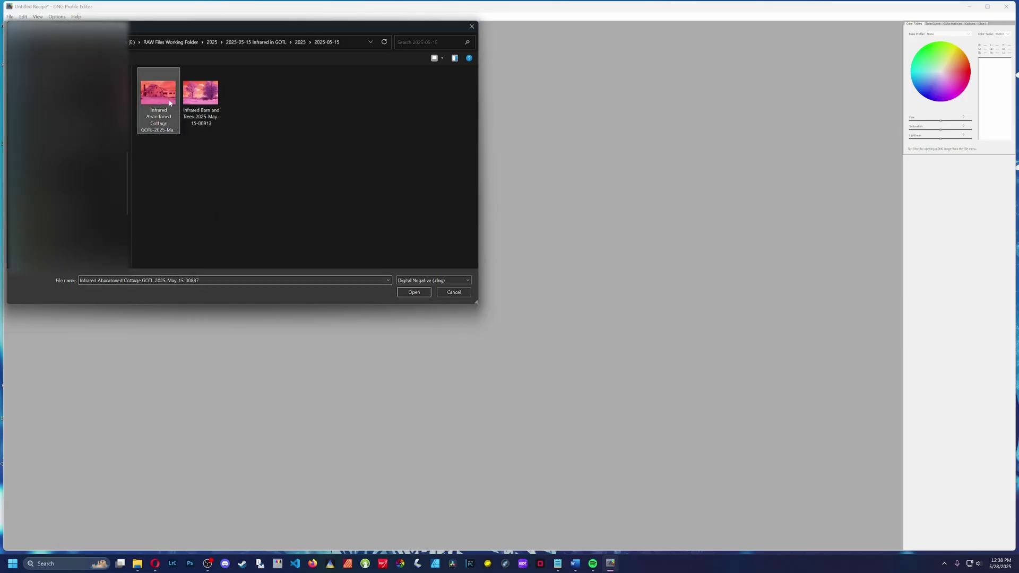
pyautogui.click(413, 292)
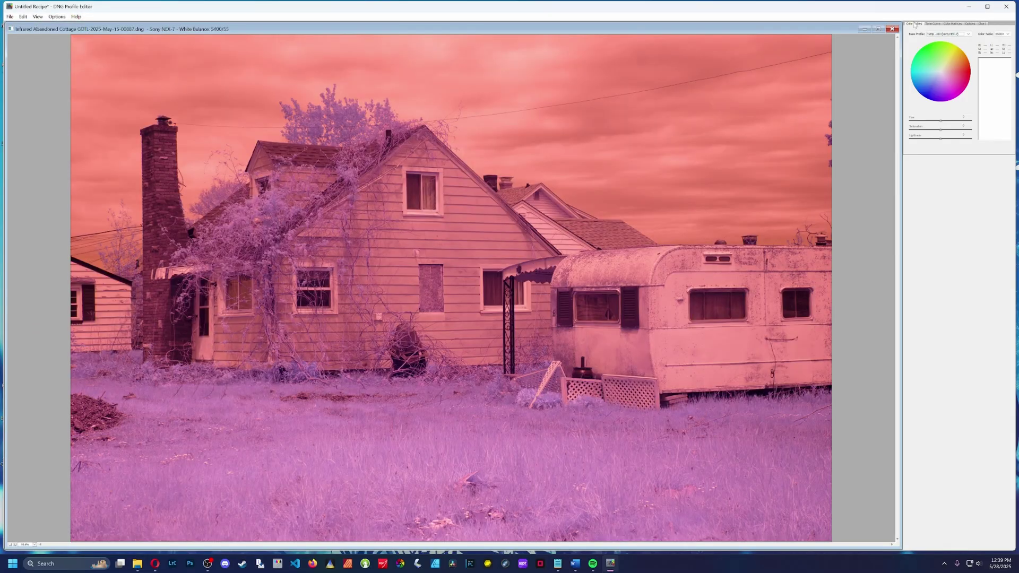
# Step: Set the profile recipe's base profile to Adobe Standard (Sony NEX-7) and check the color table choices
pyautogui.click(947, 34)
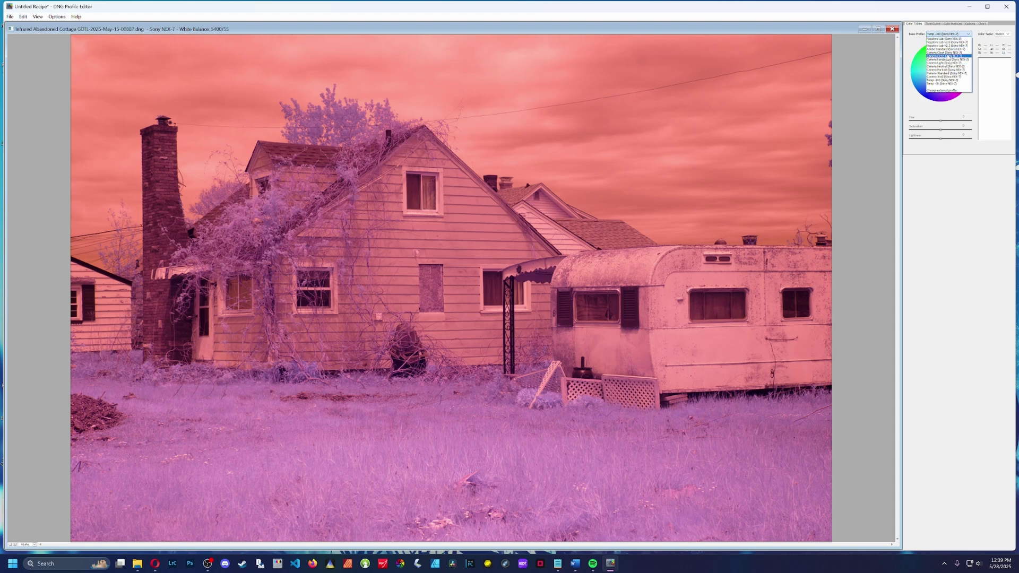
pyautogui.click(947, 49)
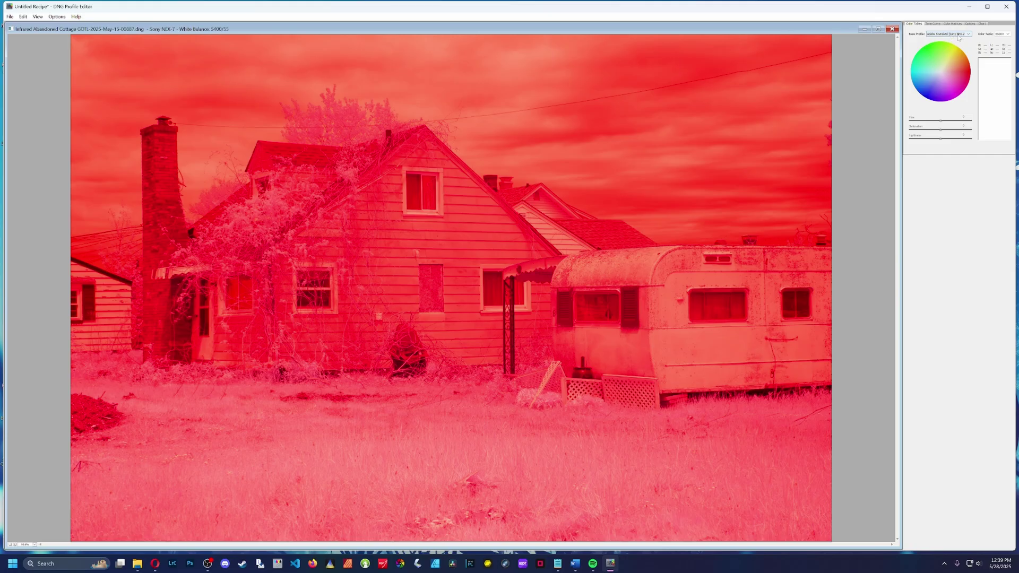
pyautogui.click(1008, 35)
pyautogui.click(1008, 35)
pyautogui.click(1004, 45)
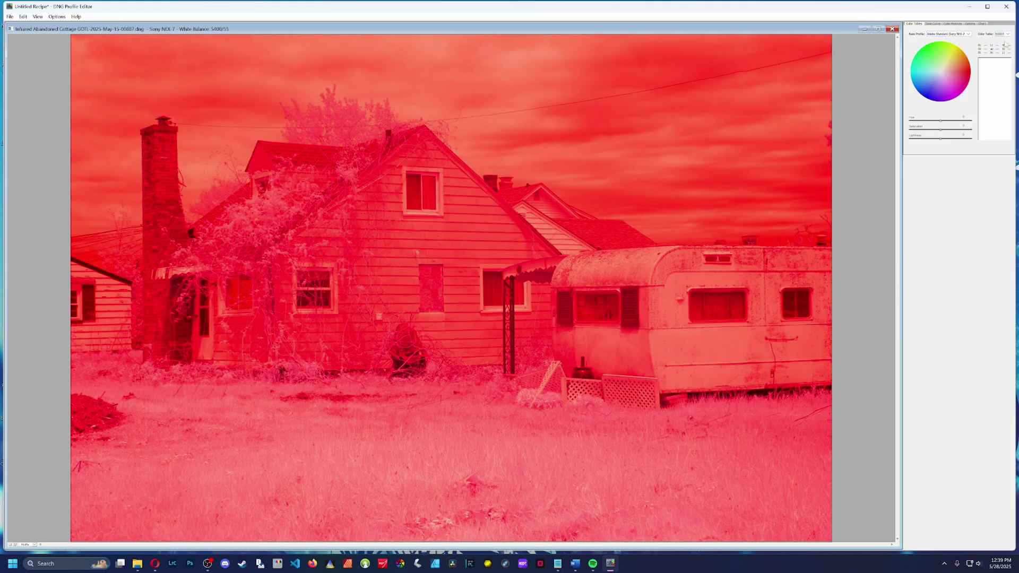
# Step: Lower the White Balance Calibration temperature in the color matrices to its minimum of -100
pyautogui.click(954, 24)
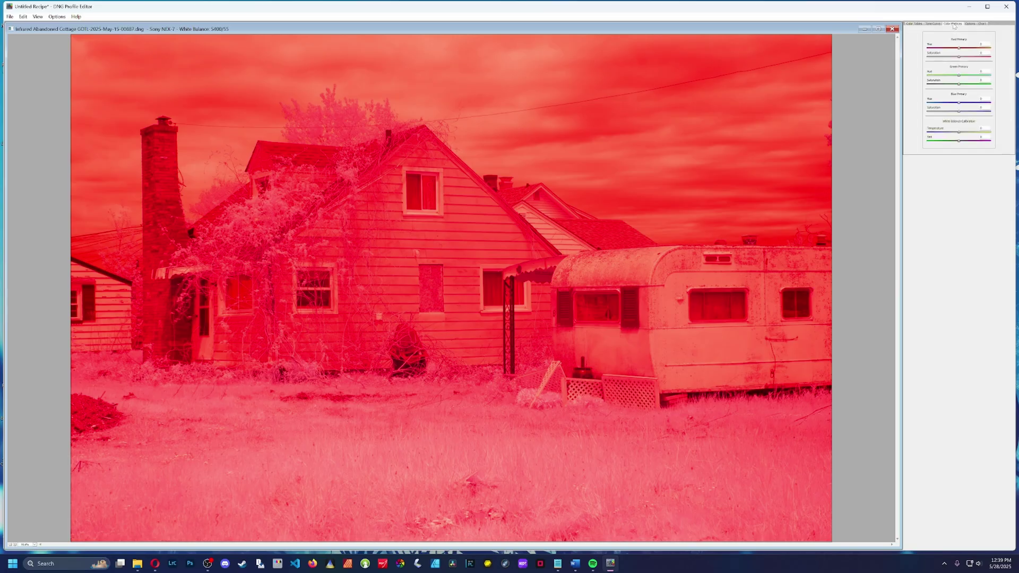
pyautogui.click(959, 133)
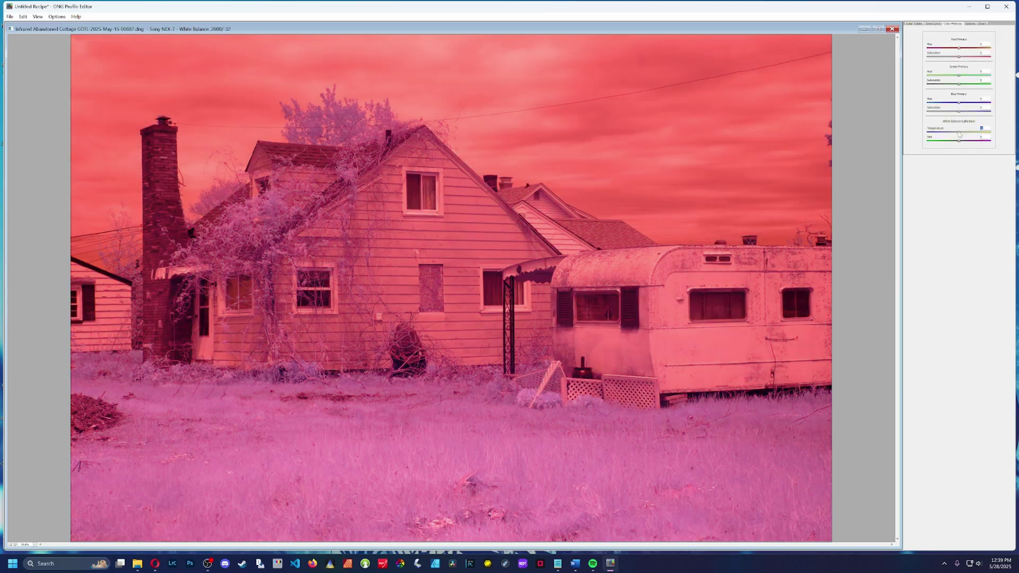
pyautogui.moveTo(959, 134); pyautogui.dragTo(927, 133)
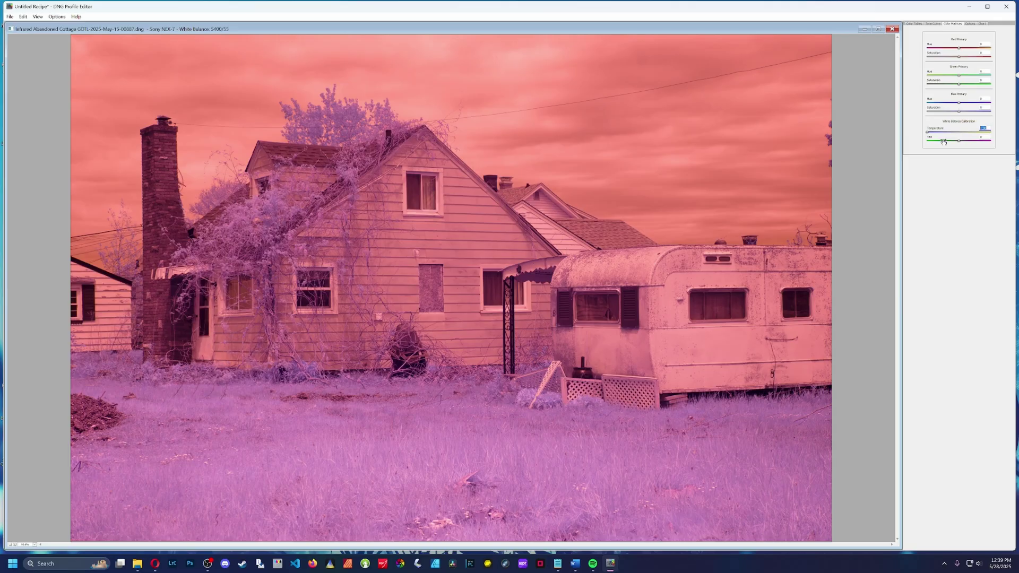
# Step: Name the profile Temp -100 and export it as a Sony NEX-7 profile
pyautogui.click(970, 24)
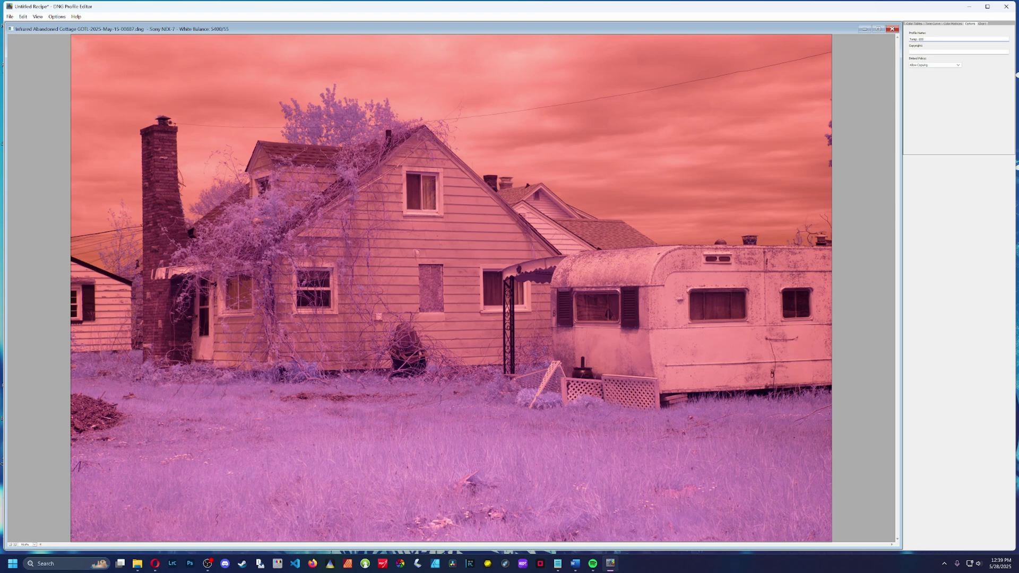
pyautogui.click(10, 17)
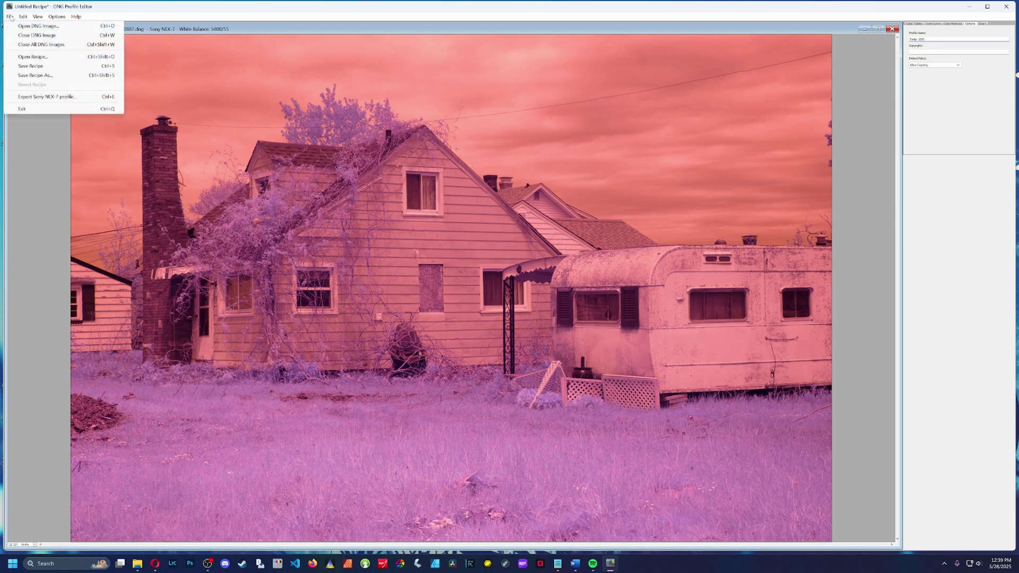
pyautogui.click(47, 97)
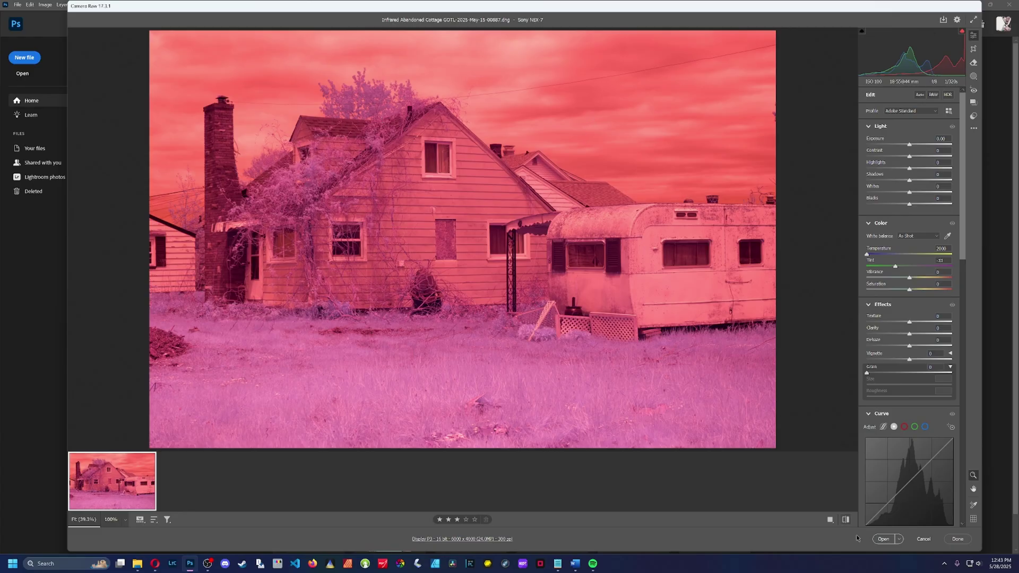
# Step: Open the cottage photo from Camera Raw into Photoshop and add a Channel Mixer adjustment layer
pyautogui.click(883, 538)
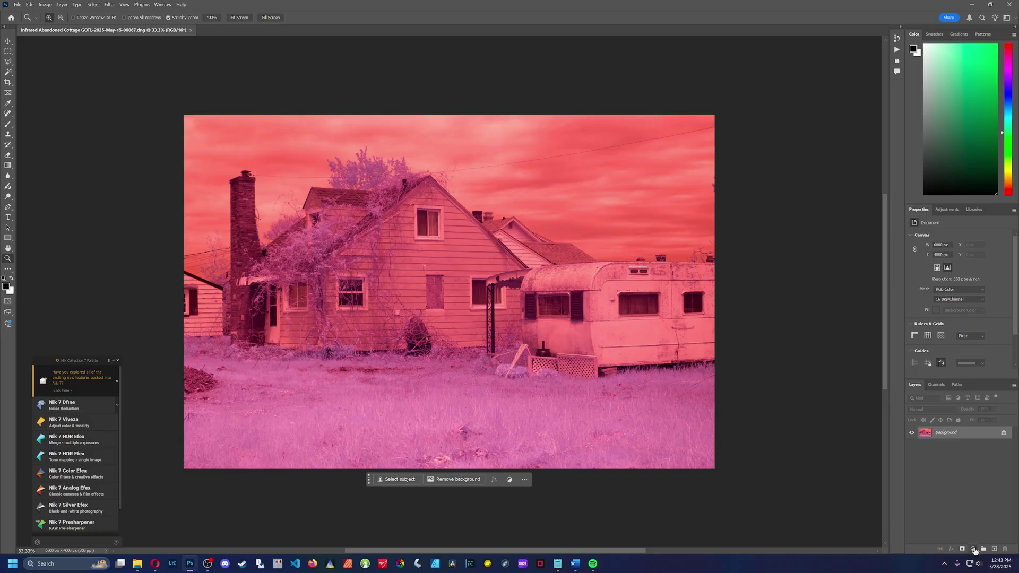
pyautogui.click(973, 549)
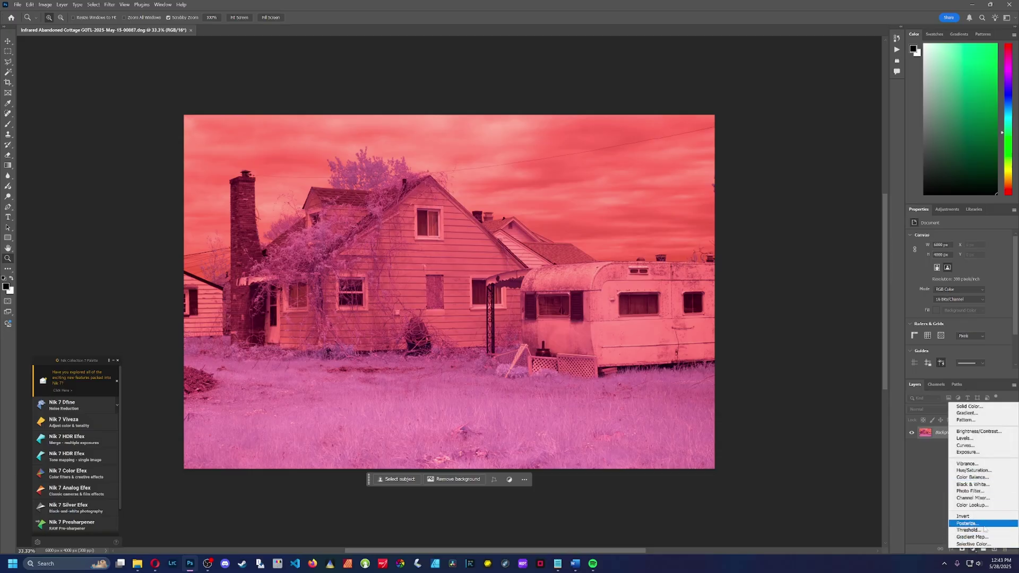
pyautogui.click(973, 498)
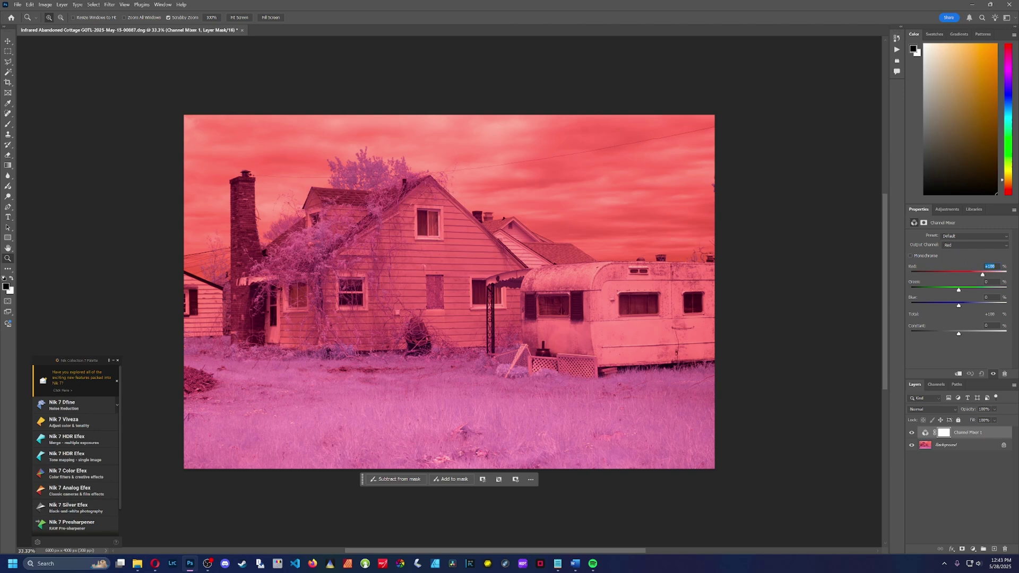
# Step: In the mixer's Red output channel, set Red to 0% and Blue to 100%
pyautogui.write('0')
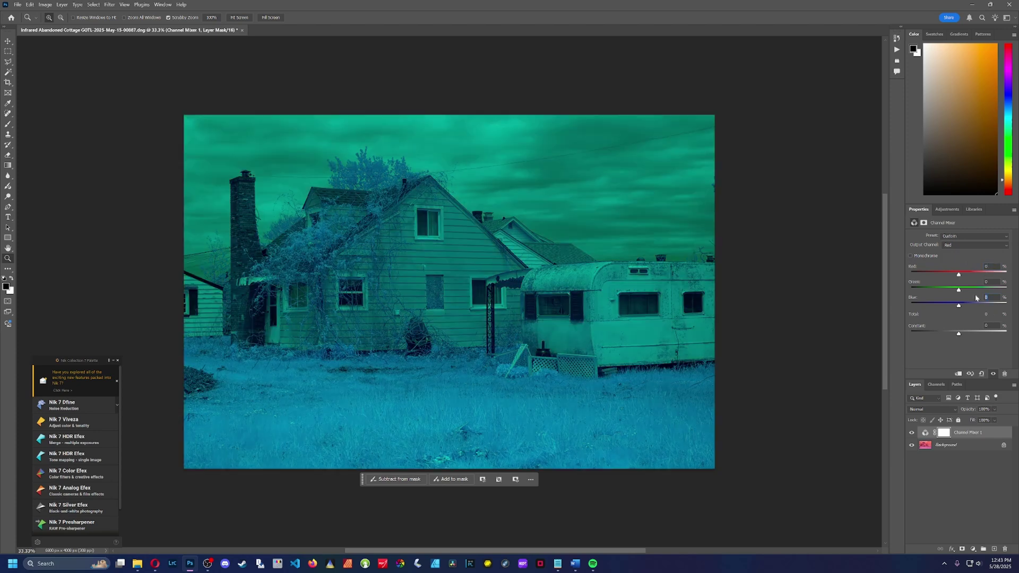
pyautogui.write('100')
pyautogui.press('Return')
# Step: For the mixer's Blue output channel, set Red to 100% and Blue to 0% to complete the channel swap
pyautogui.click(975, 245)
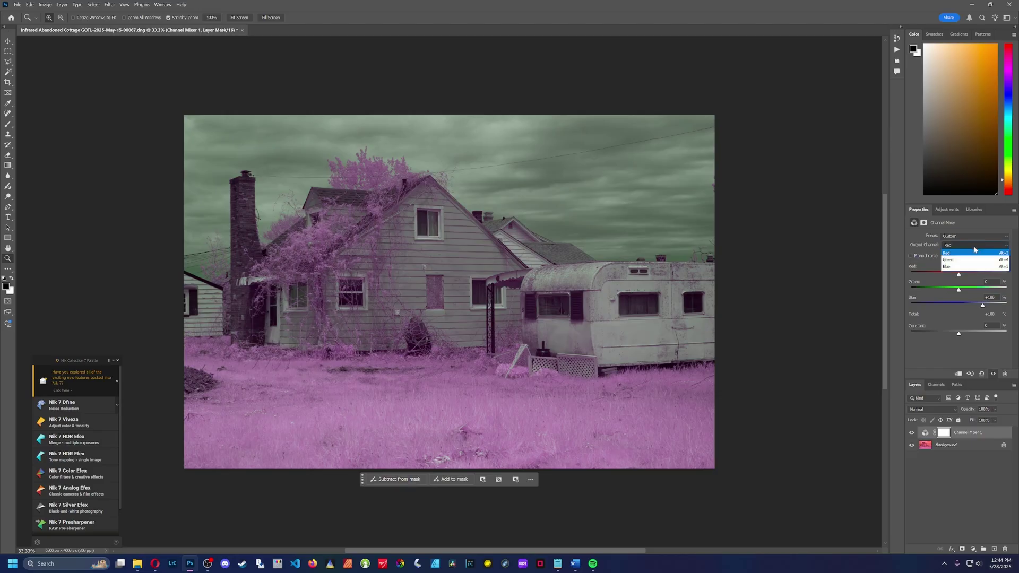
pyautogui.click(996, 270)
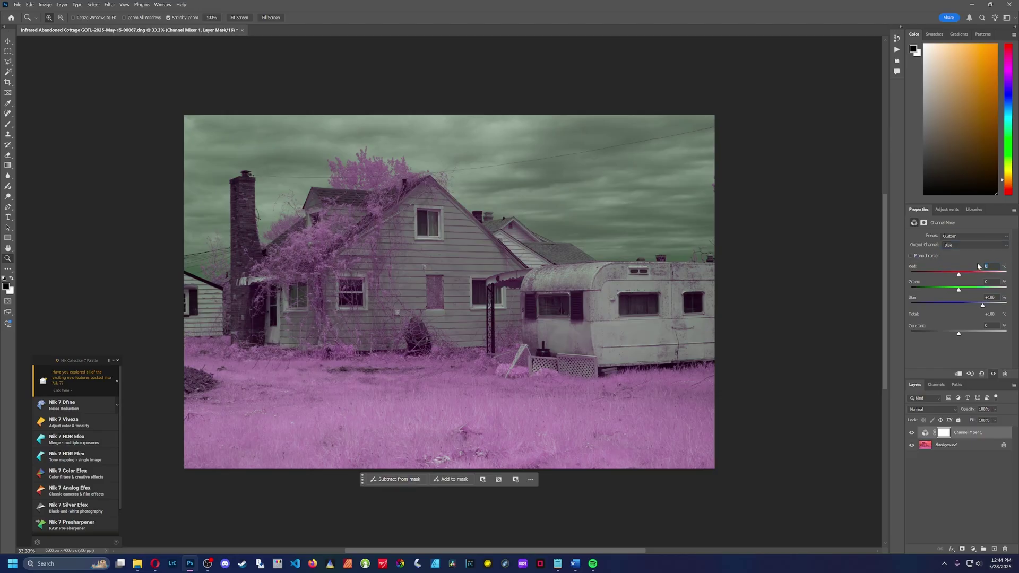
pyautogui.write('100')
pyautogui.press('Return')
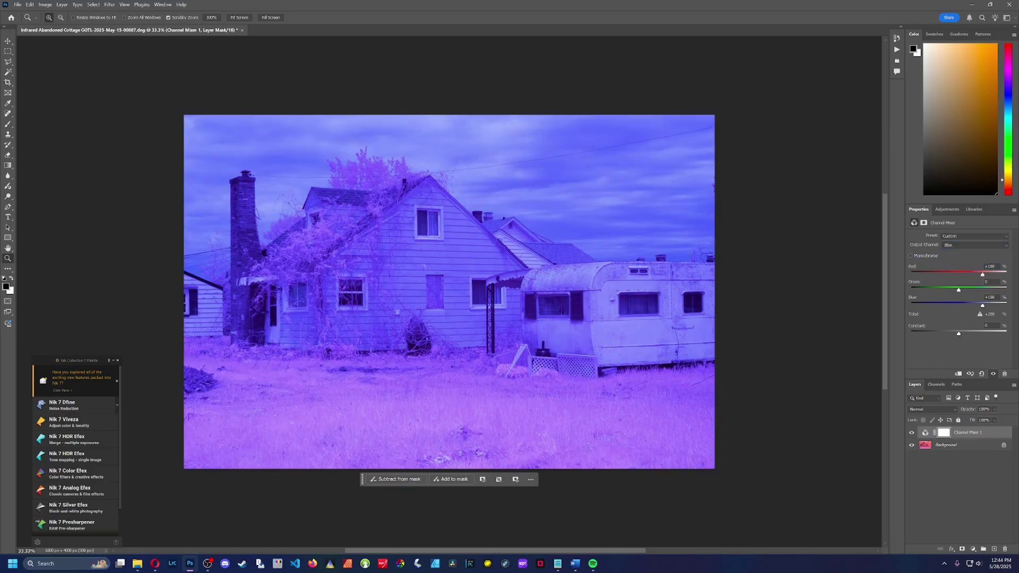
pyautogui.press('Tab')
pyautogui.press('Tab')
pyautogui.write('0')
pyautogui.press('Return')
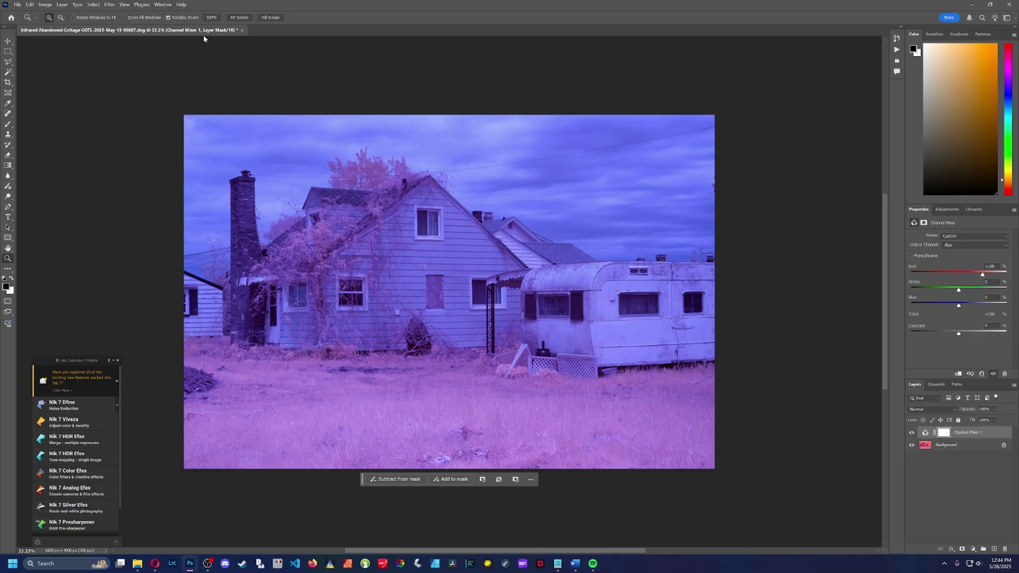
# Step: Try to export the channel swap as a CUBE color lookup table with 32 grid points at medium quality
pyautogui.click(17, 5)
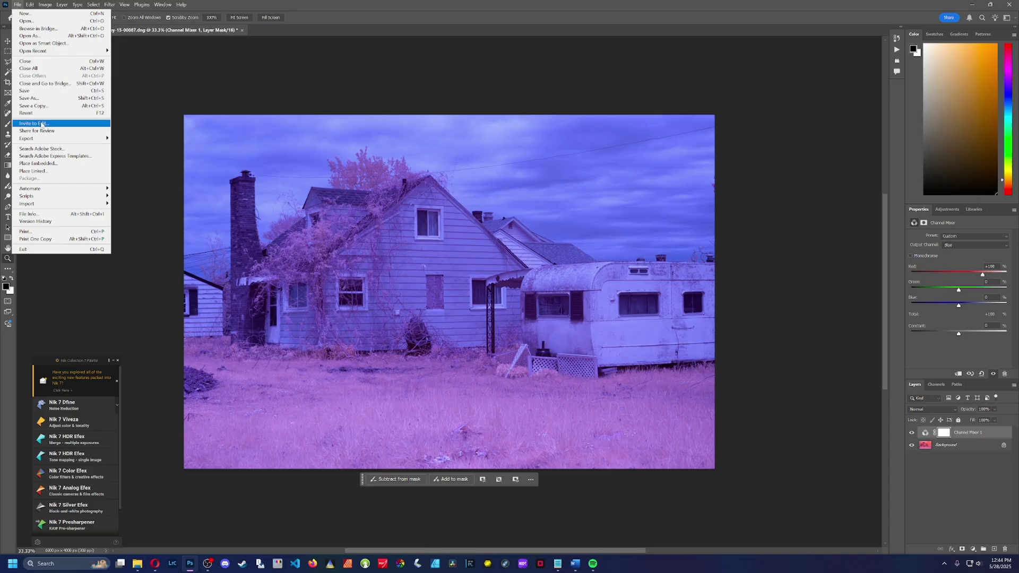
pyautogui.moveTo(42, 138)
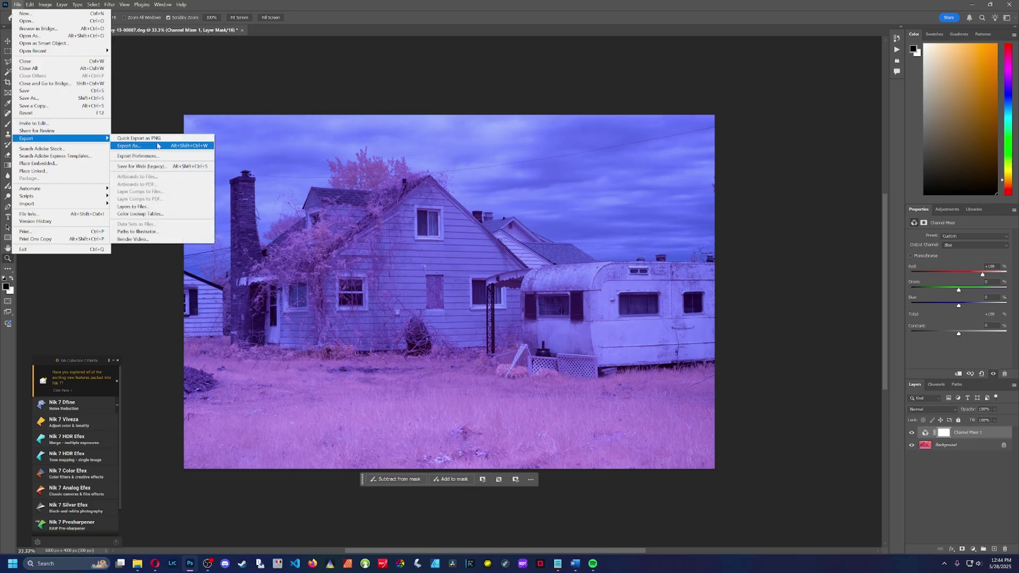
pyautogui.click(171, 214)
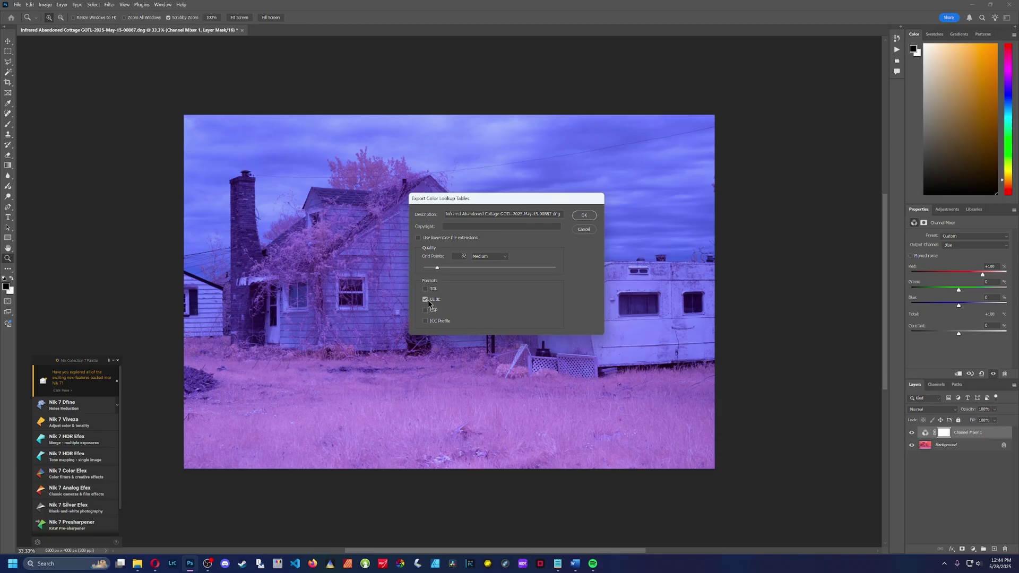
pyautogui.click(581, 218)
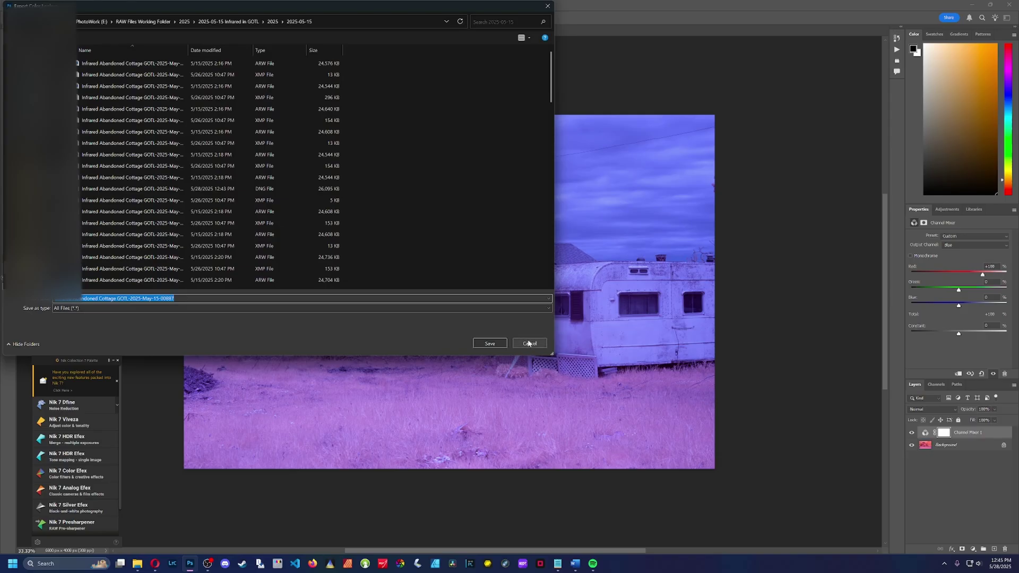
pyautogui.click(529, 343)
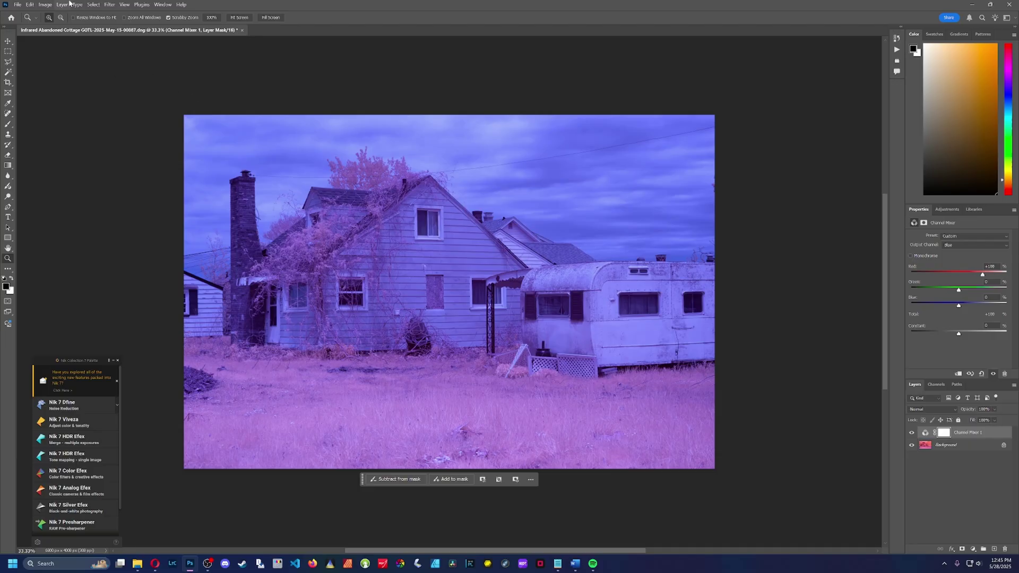
# Step: Close the channel-mixed document and apply the Temp -100 profile to the cottage photo in Camera Raw
pyautogui.click(242, 30)
pyautogui.click(533, 212)
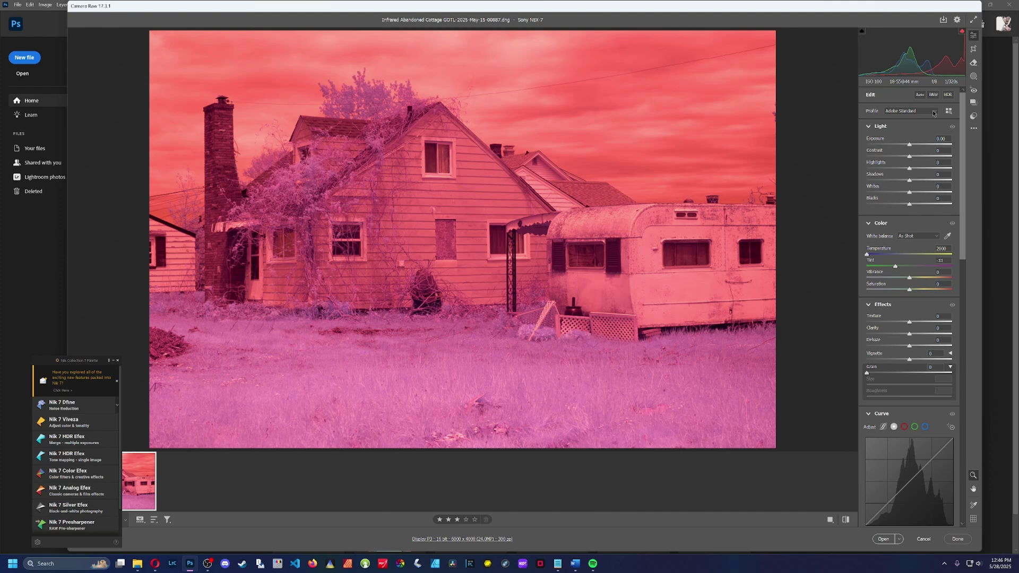
pyautogui.click(949, 111)
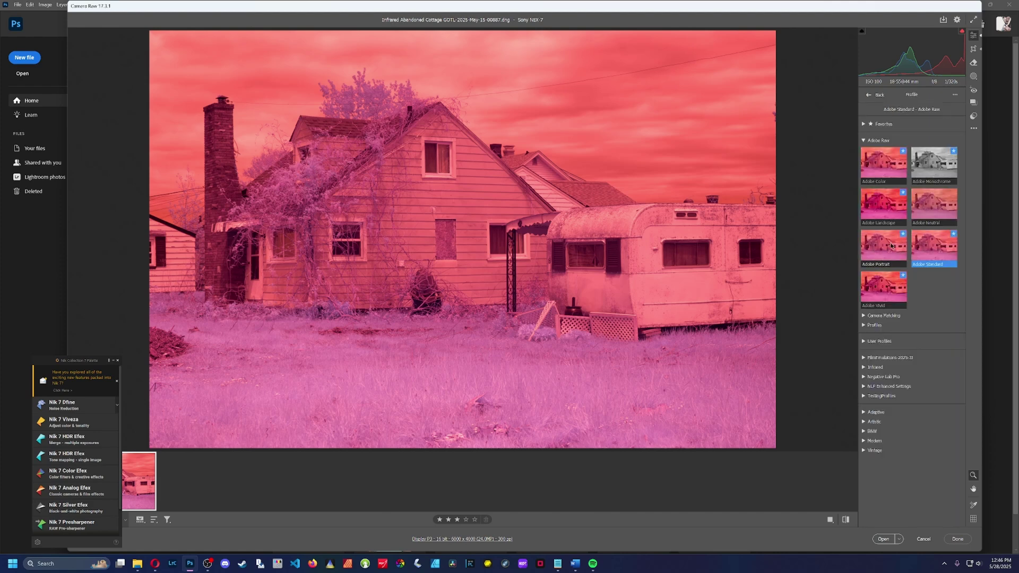
pyautogui.click(864, 324)
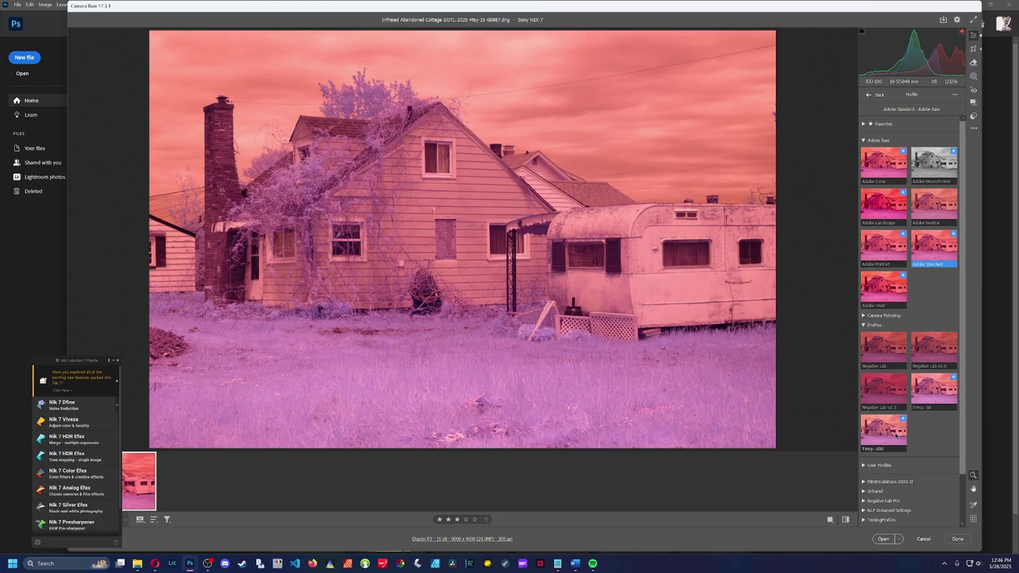
pyautogui.click(897, 437)
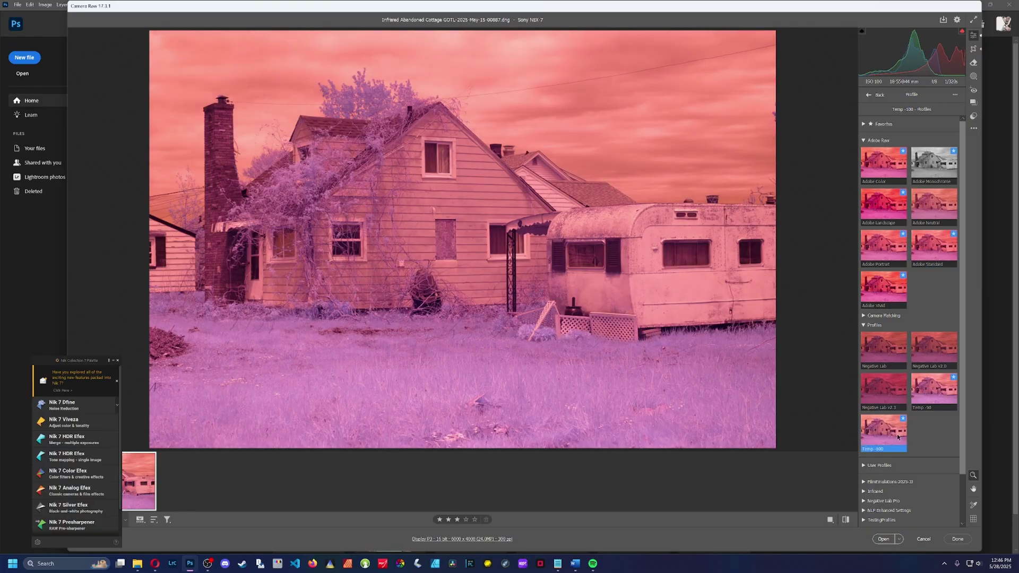
pyautogui.click(869, 94)
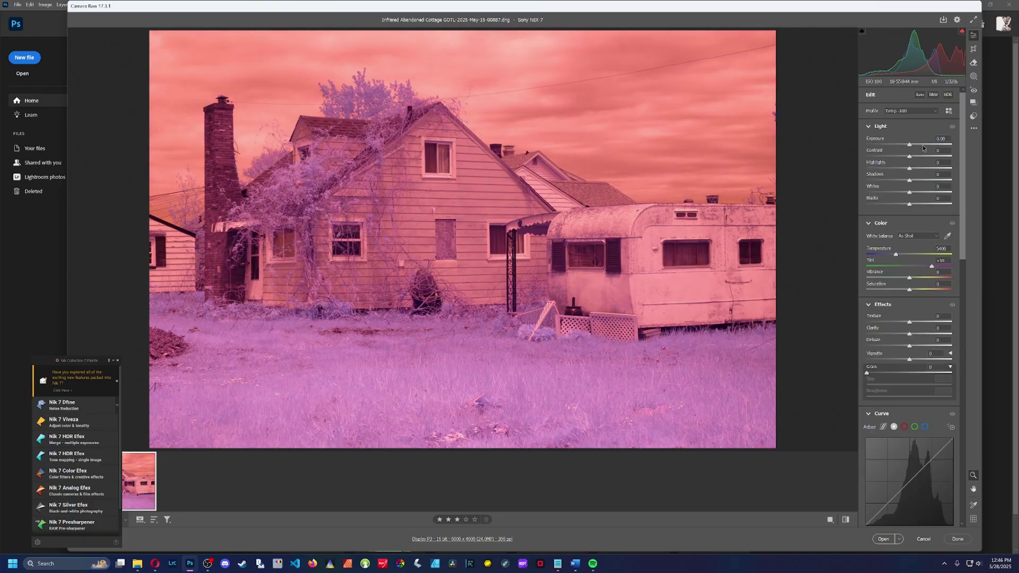
# Step: Start creating a custom profile from the current Camera Raw settings and name it gertgrthgrthgrthrtf, keeping the User Profiles group
pyautogui.click(973, 116)
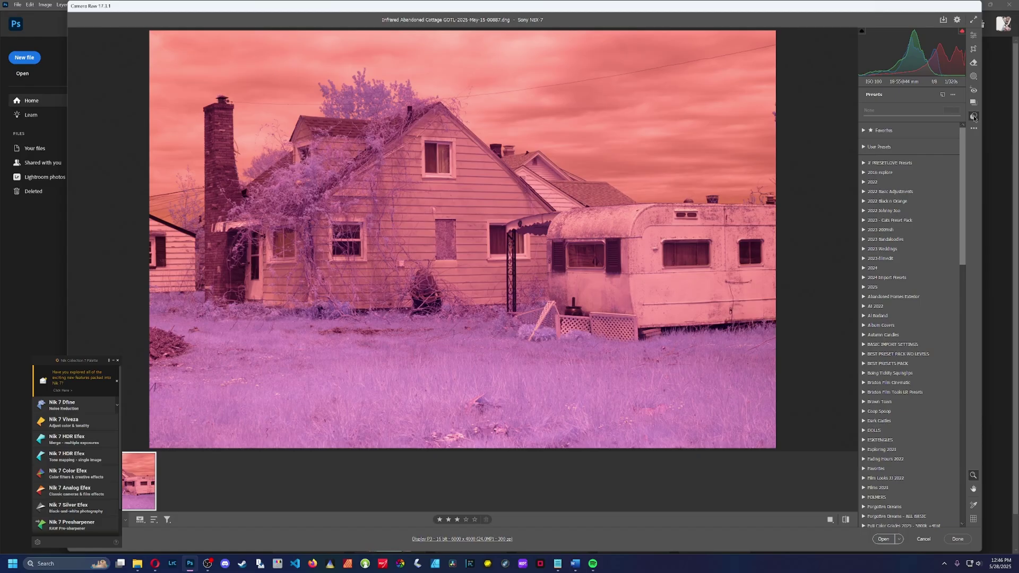
pyautogui.press('alt')
pyautogui.click(942, 97)
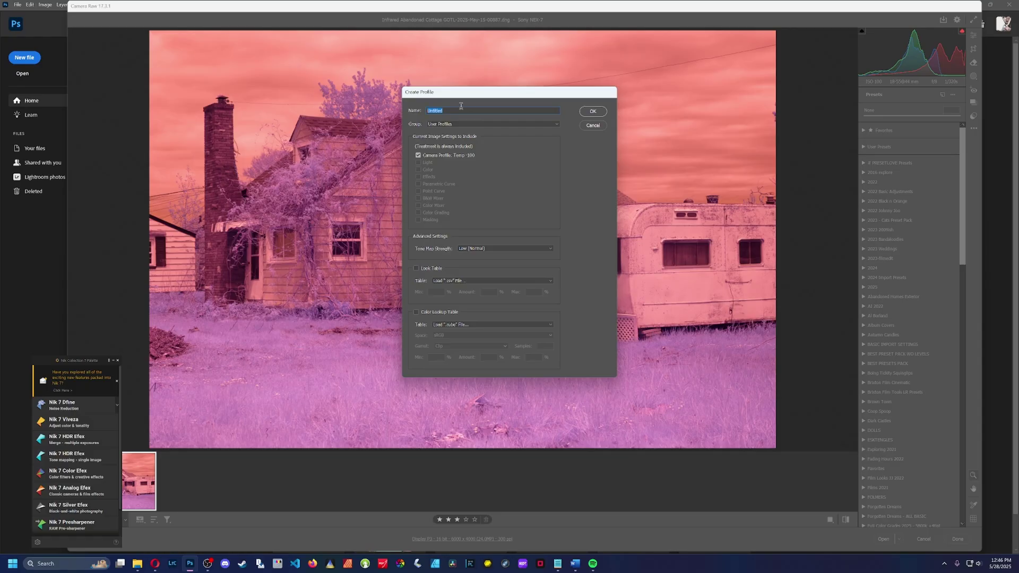
pyautogui.write('gertgrthgrthgrthrtf')
pyautogui.click(494, 124)
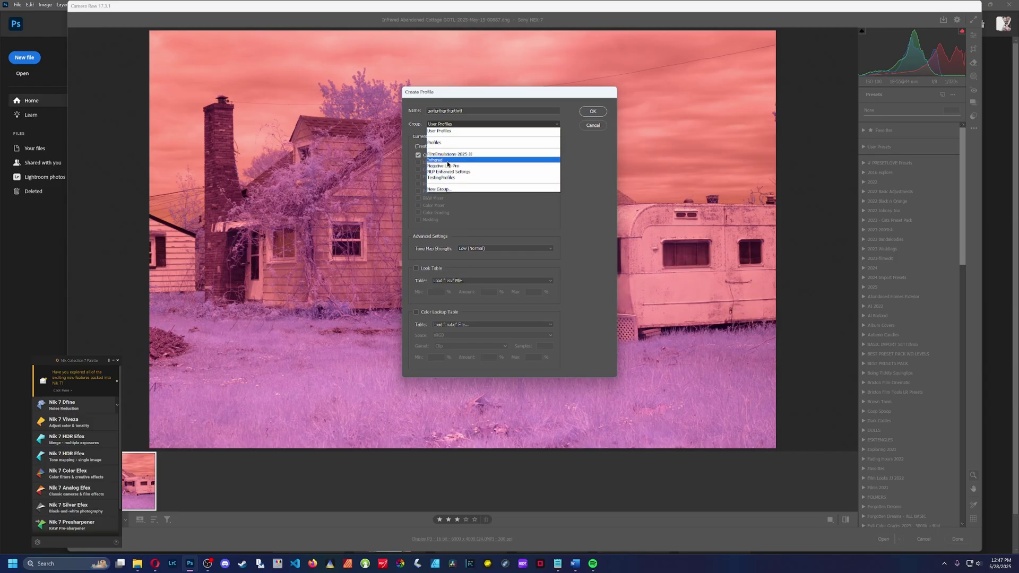
pyautogui.click(487, 100)
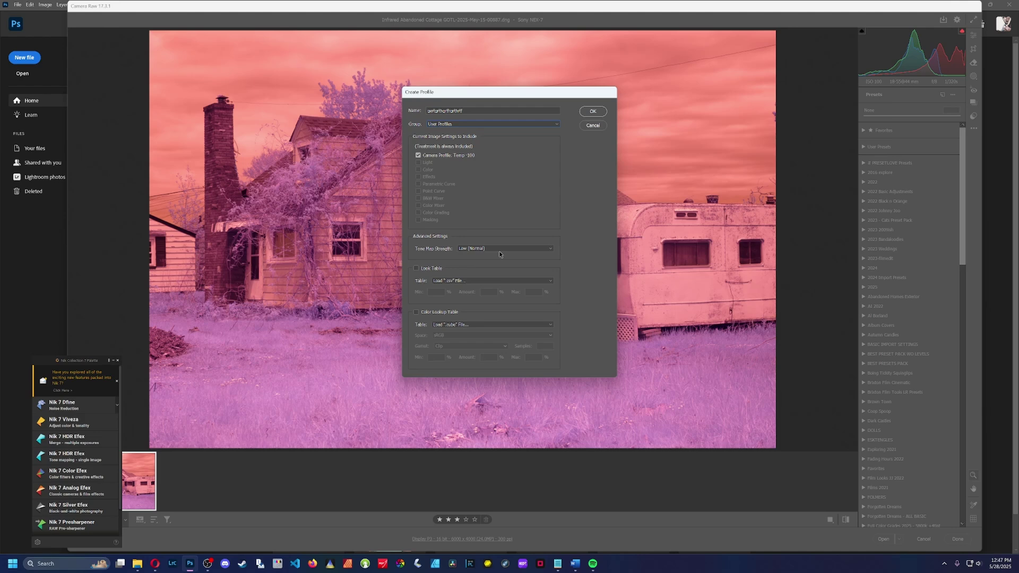
# Step: Enable the profile's color lookup table and load the Channel Swap RnB CUBE file from the Other Lightroom Stuff folder
pyautogui.click(417, 313)
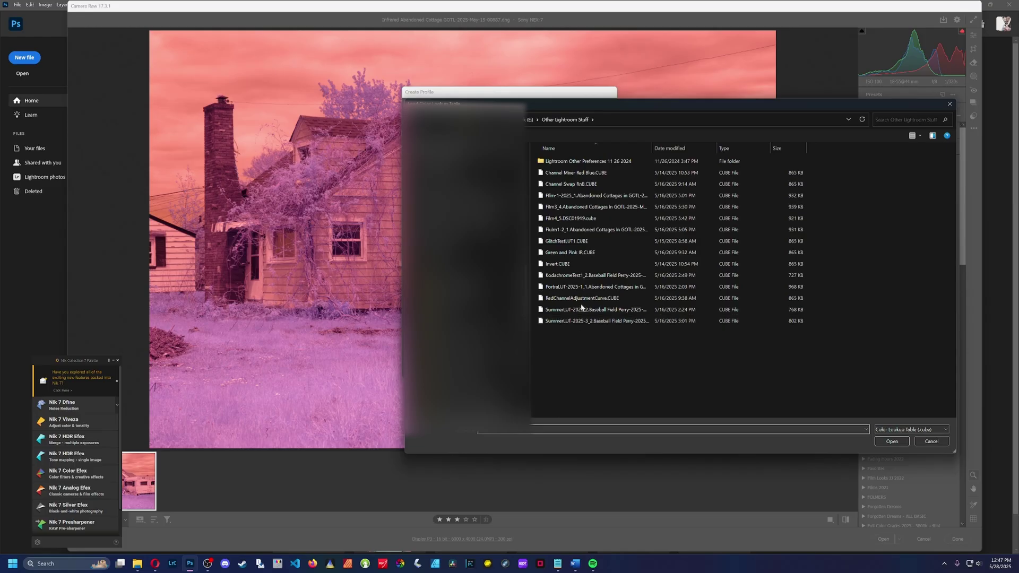
pyautogui.click(567, 186)
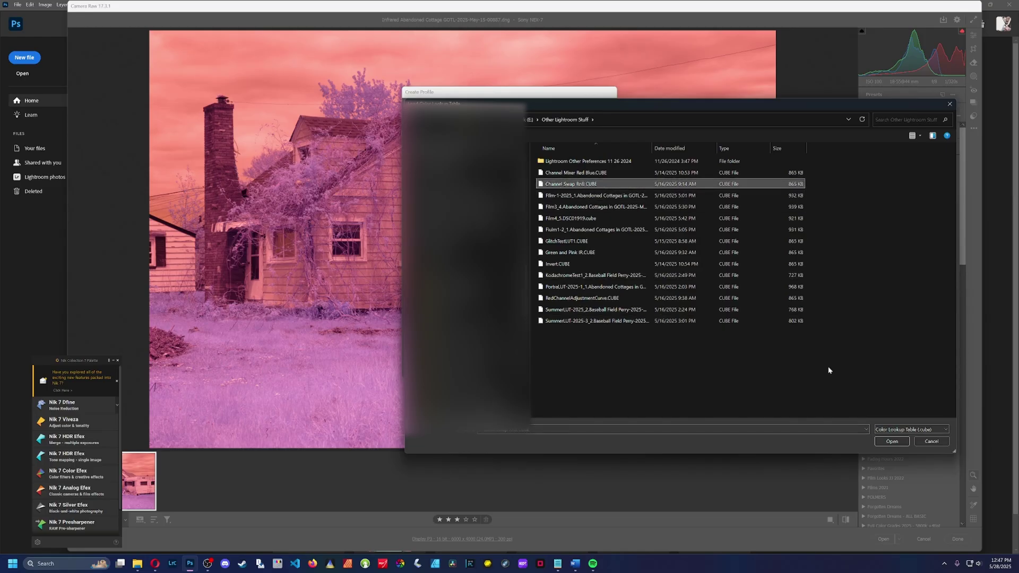
pyautogui.click(891, 441)
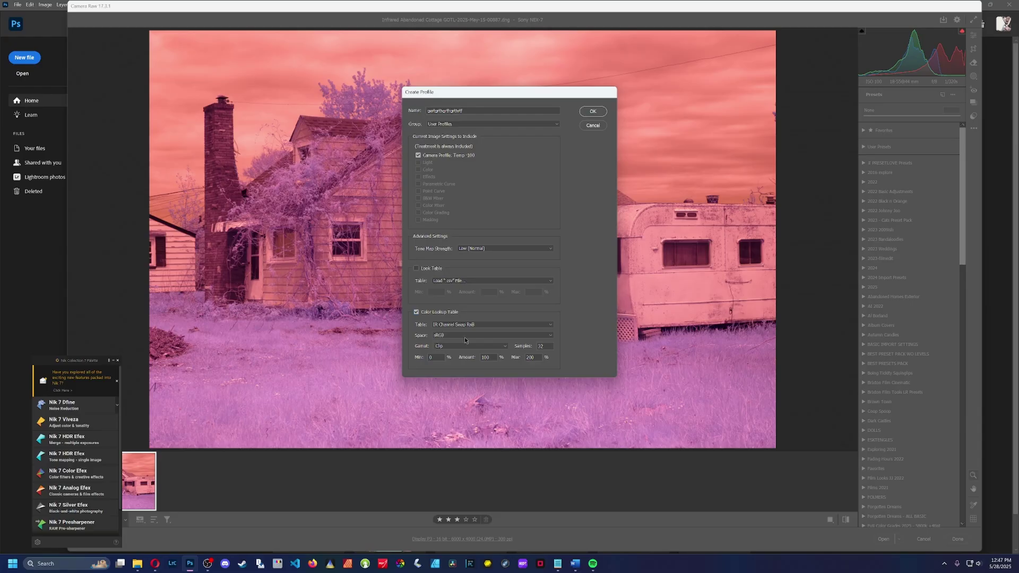
# Step: Set the lookup table's color space to ProPhoto RGB and create the profile
pyautogui.click(447, 335)
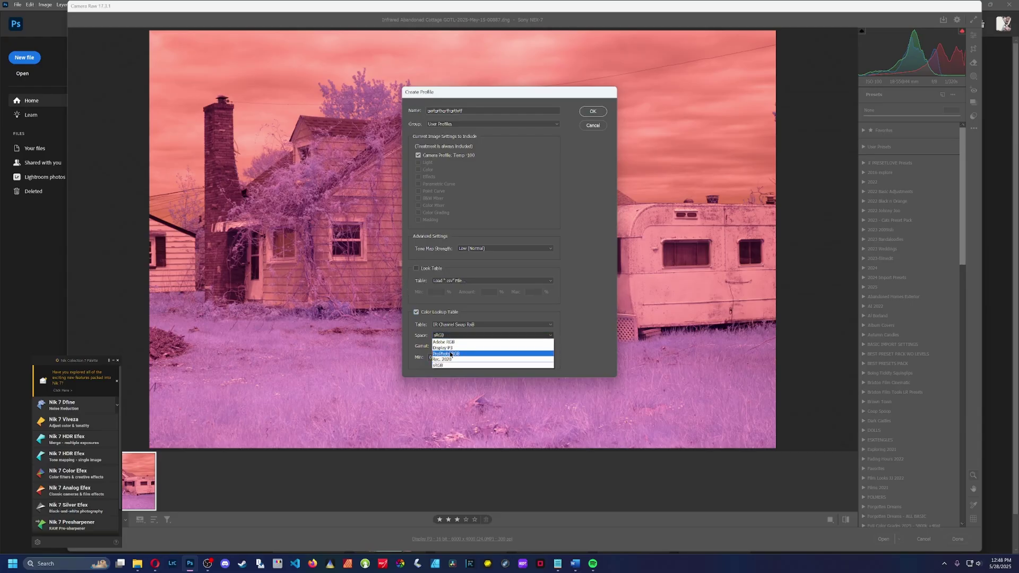
pyautogui.click(451, 354)
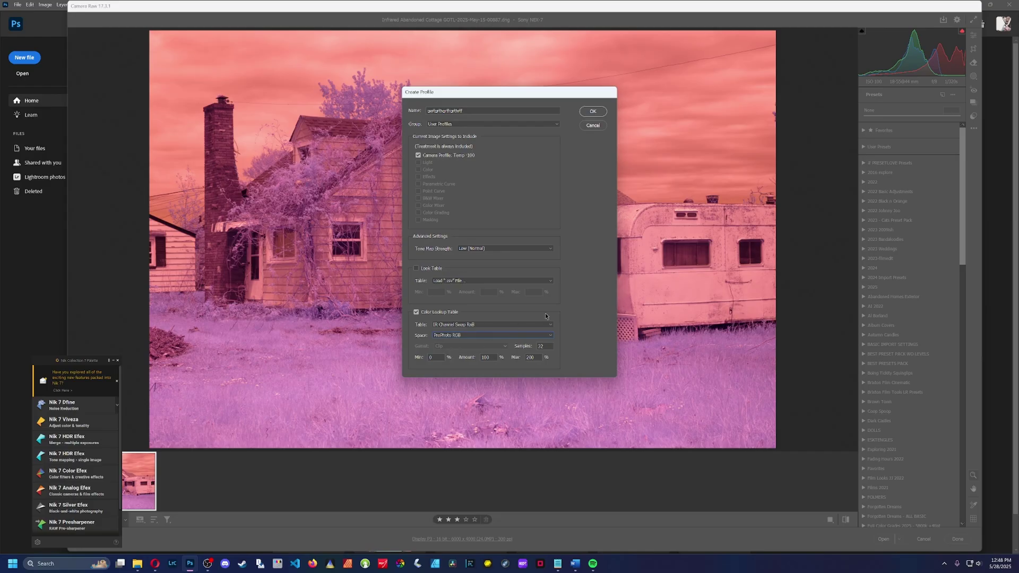
pyautogui.click(593, 112)
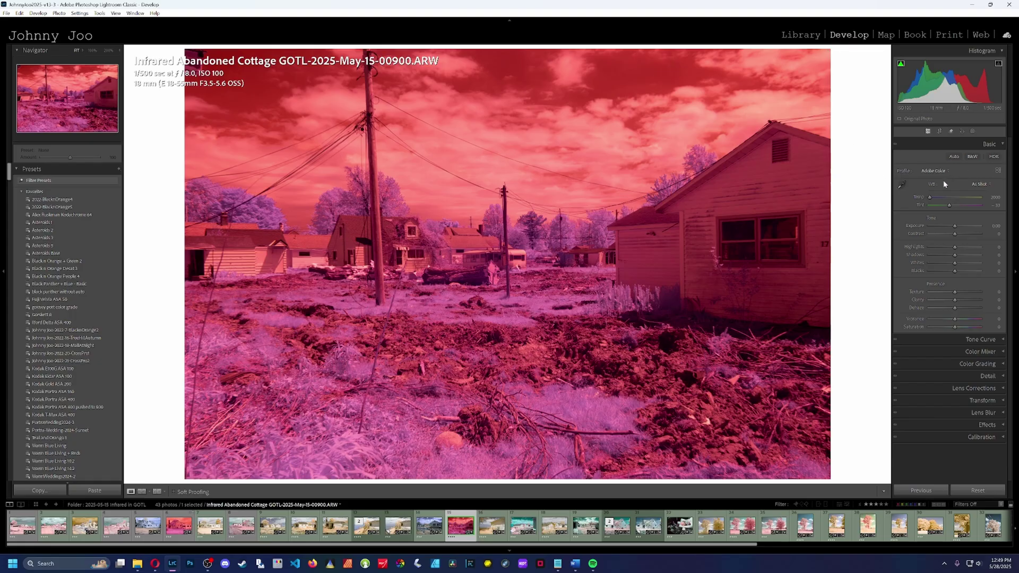
# Step: In Lightroom Classic, browse the Infrared profile group for photo 00900 and try the Nex-7 Chan-Swap-100 profile
pyautogui.click(999, 171)
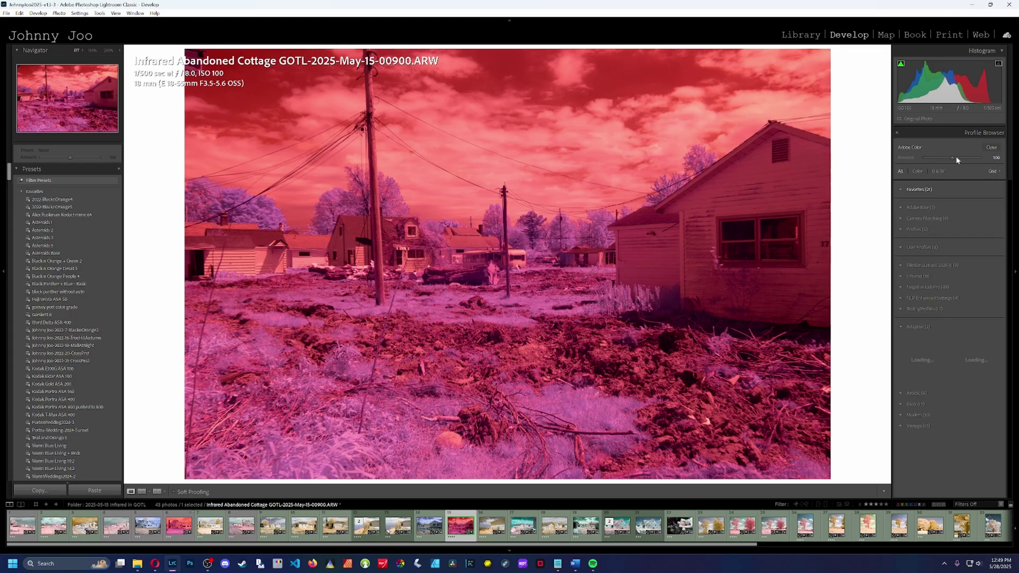
pyautogui.click(900, 276)
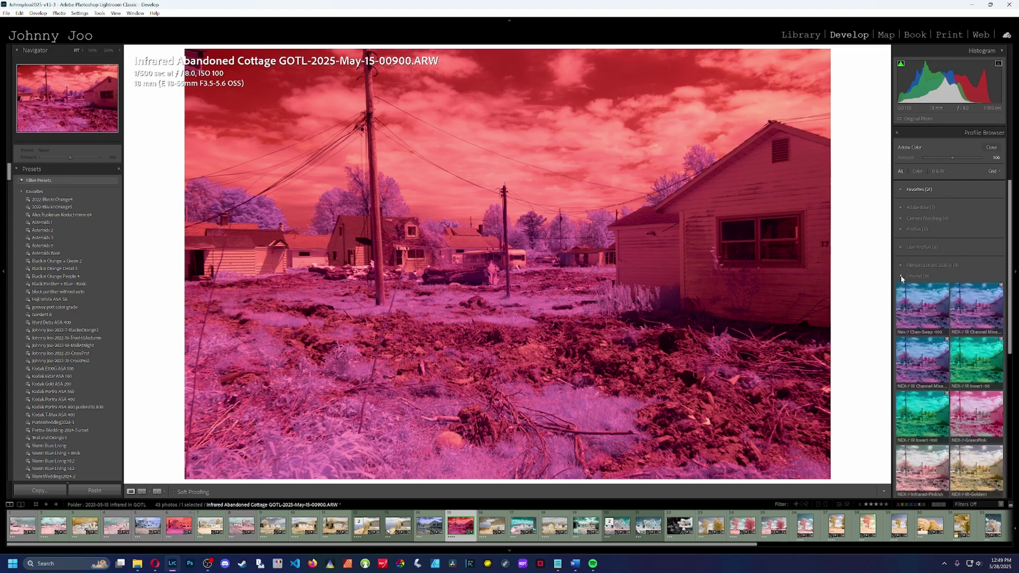
pyautogui.click(922, 305)
pyautogui.scroll(-3, 929, 322)
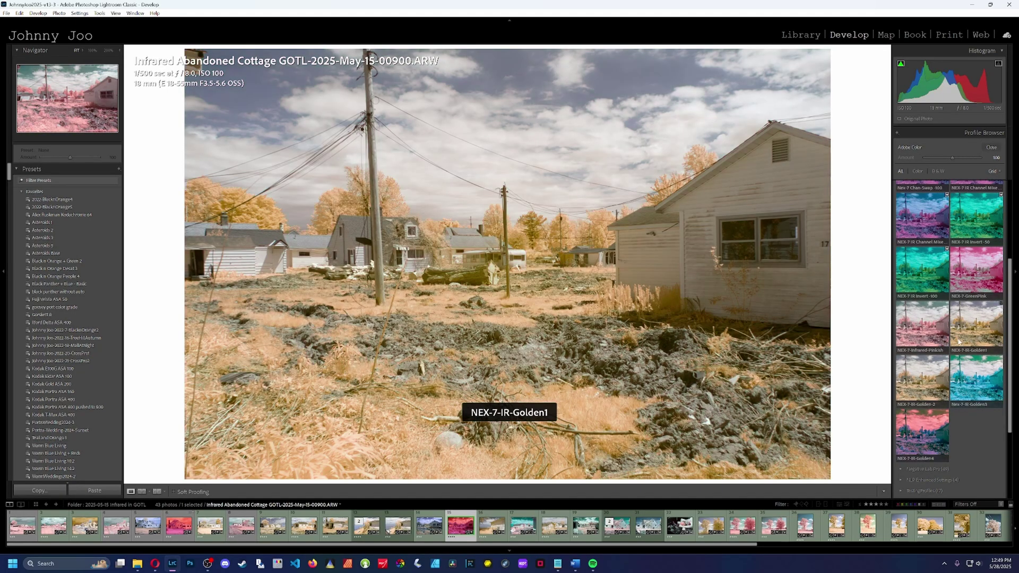
# Step: Compare the NEX-7-Infrared-Pinkish and NEX-7-IR-Golden1 looks on the photo, and finish with the NEX-7-IR-Golden-2 profile applied
pyautogui.click(934, 324)
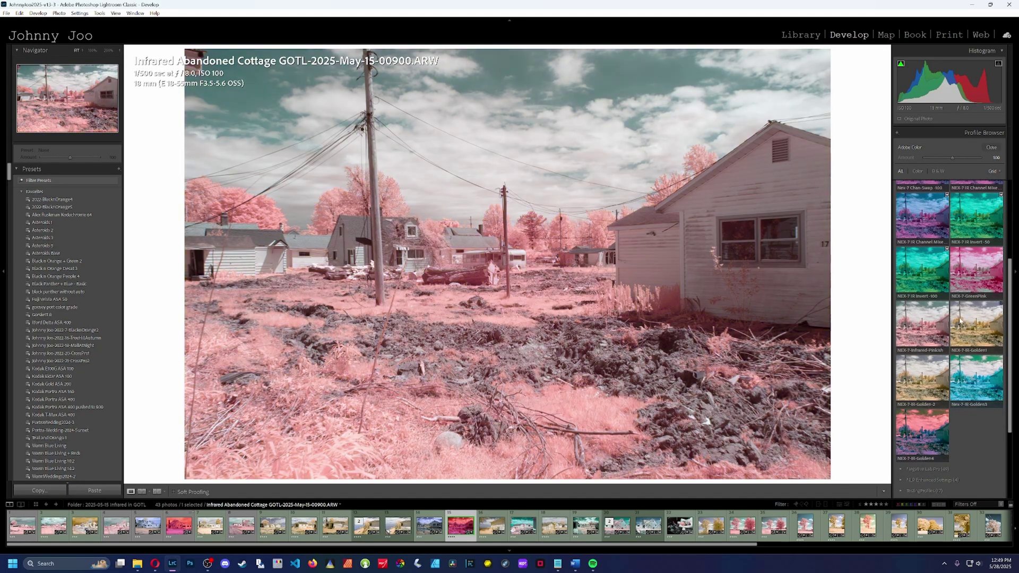
pyautogui.click(963, 321)
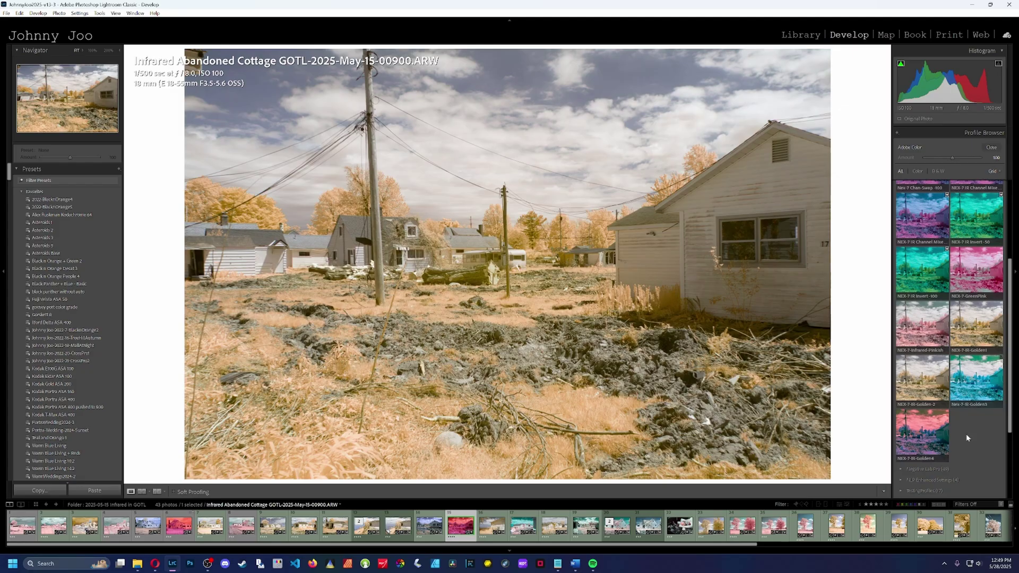
pyautogui.click(923, 324)
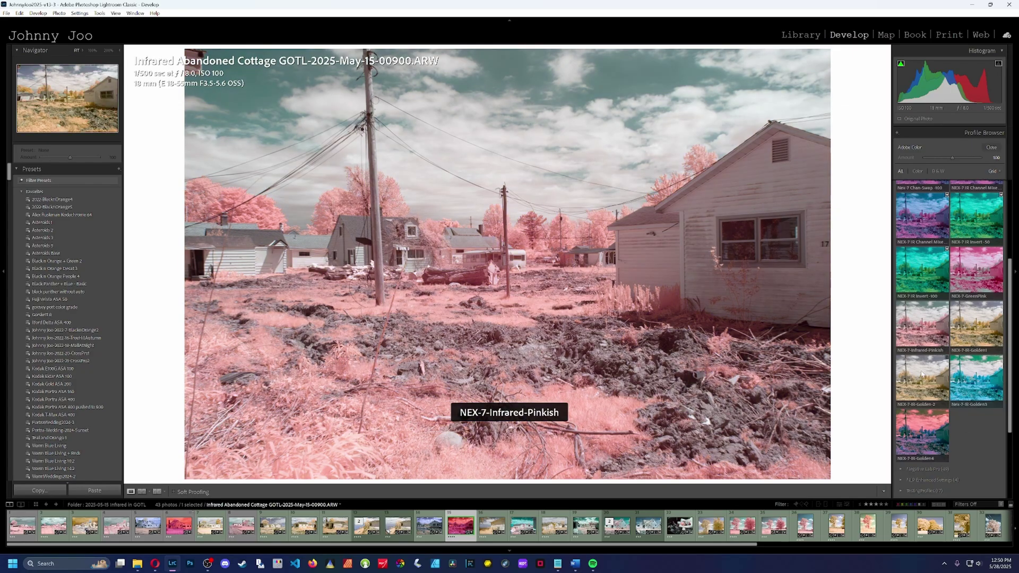
pyautogui.click(970, 327)
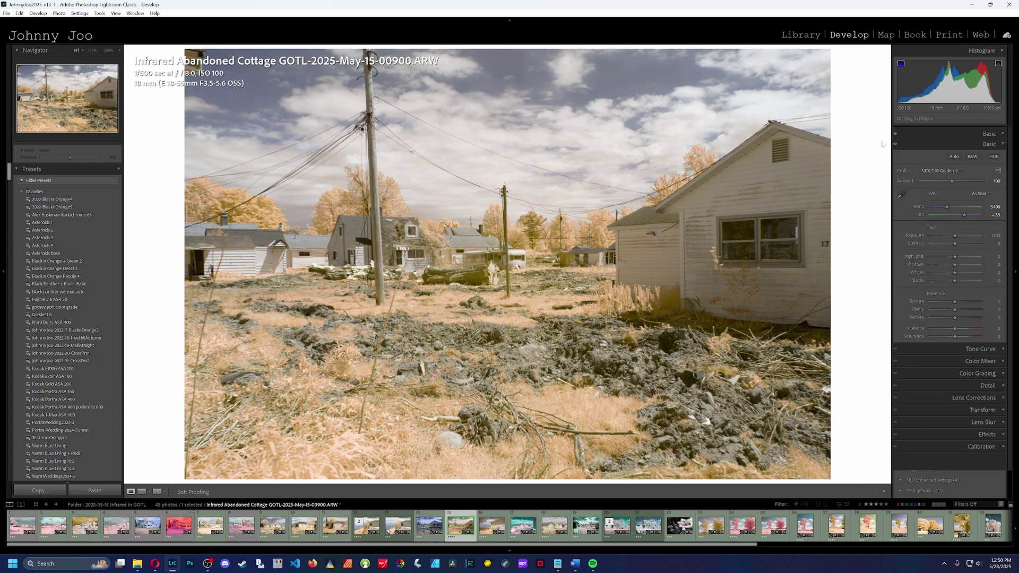
pyautogui.click(992, 147)
# Step: Step back through the photo's recent edits to compare the looks, undoing the settings reset as well
pyautogui.hotkey('ctrl', 'z')
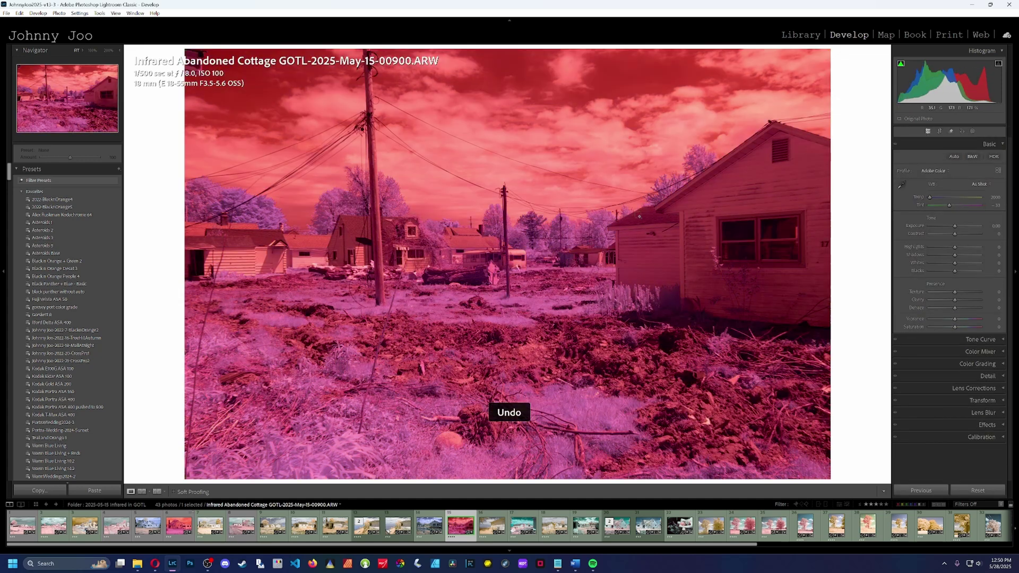
pyautogui.hotkey('ctrl', 'z')
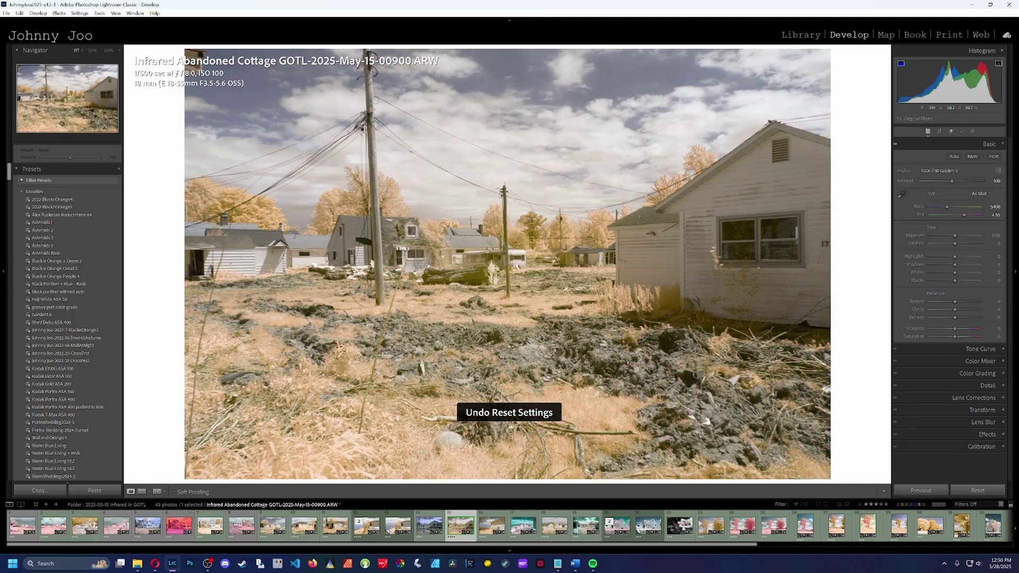